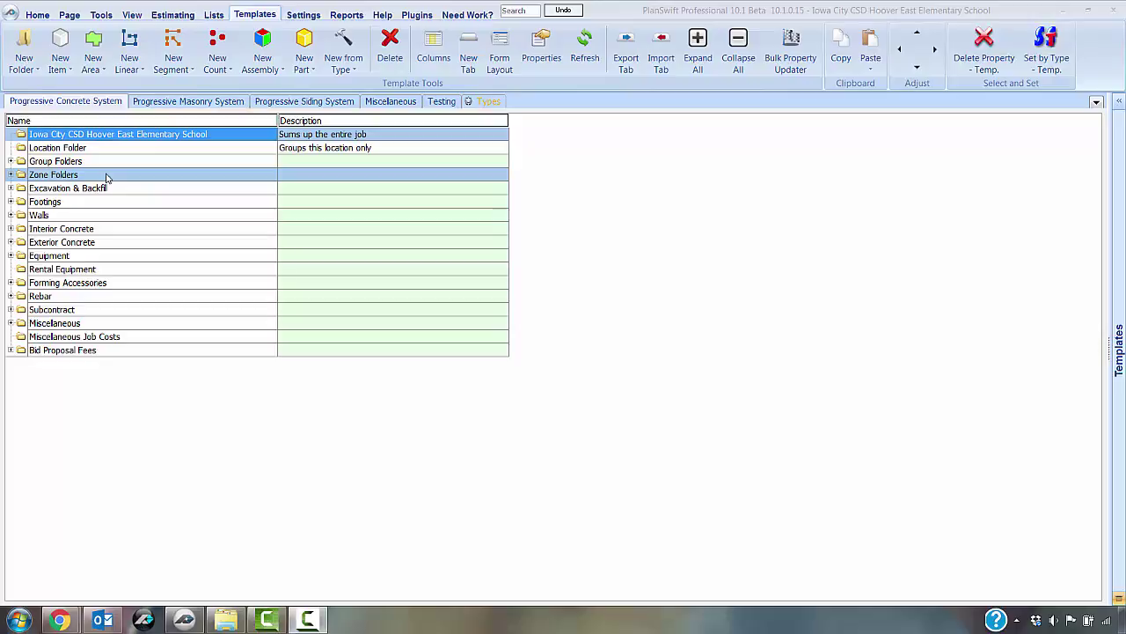
Expand and collapse the Excavation & Backfill and Footings folders, then open the concrete price lists
click(121, 190)
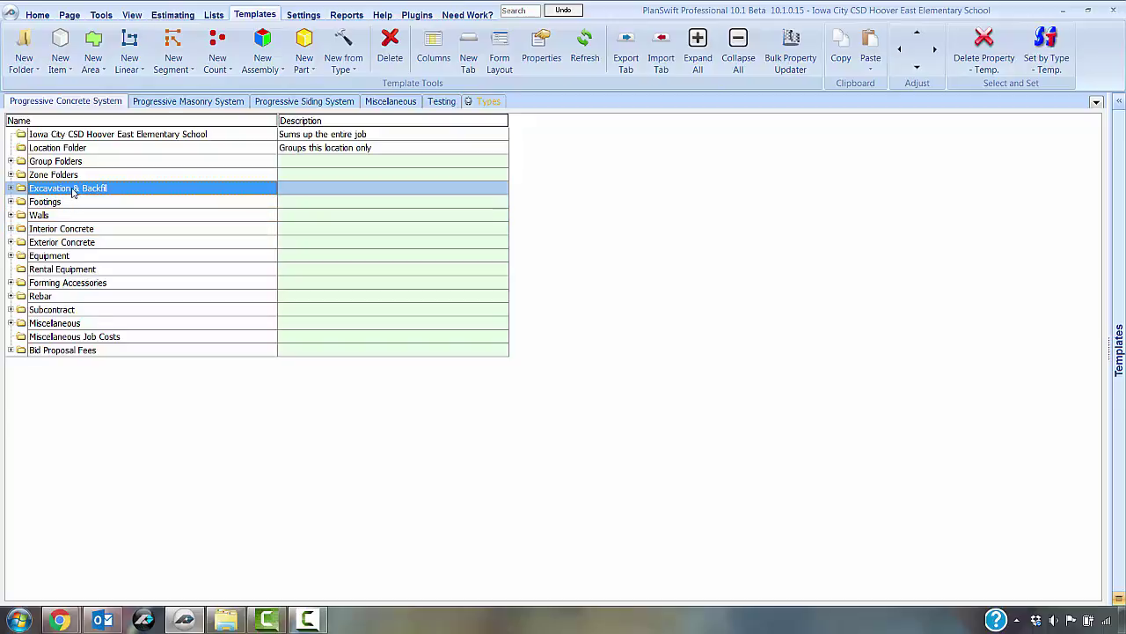
click(11, 187)
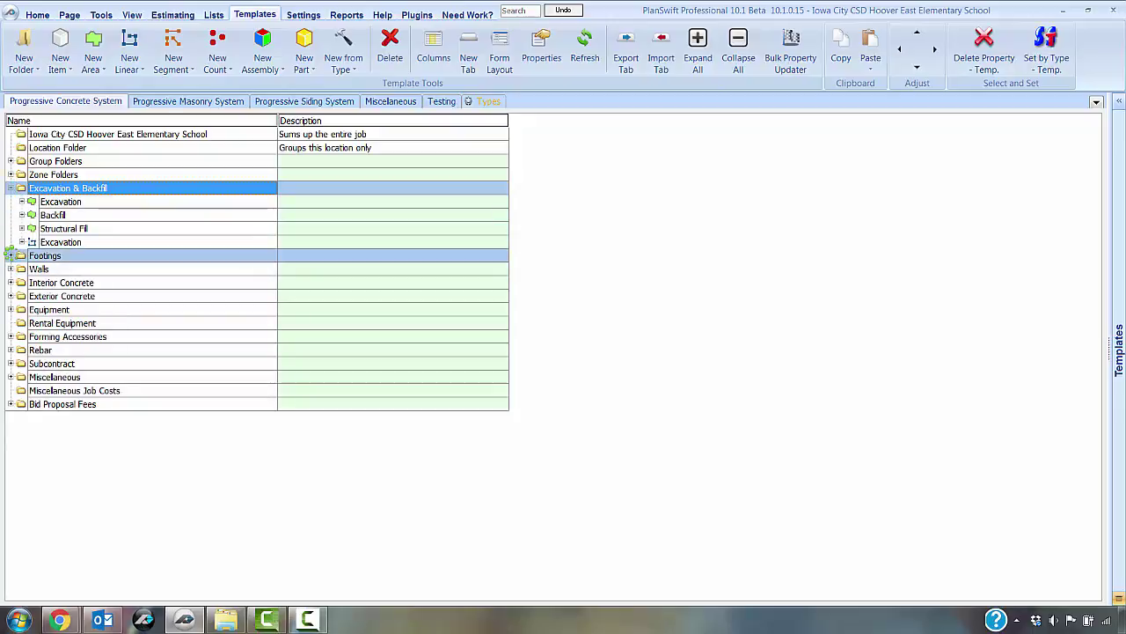
click(10, 255)
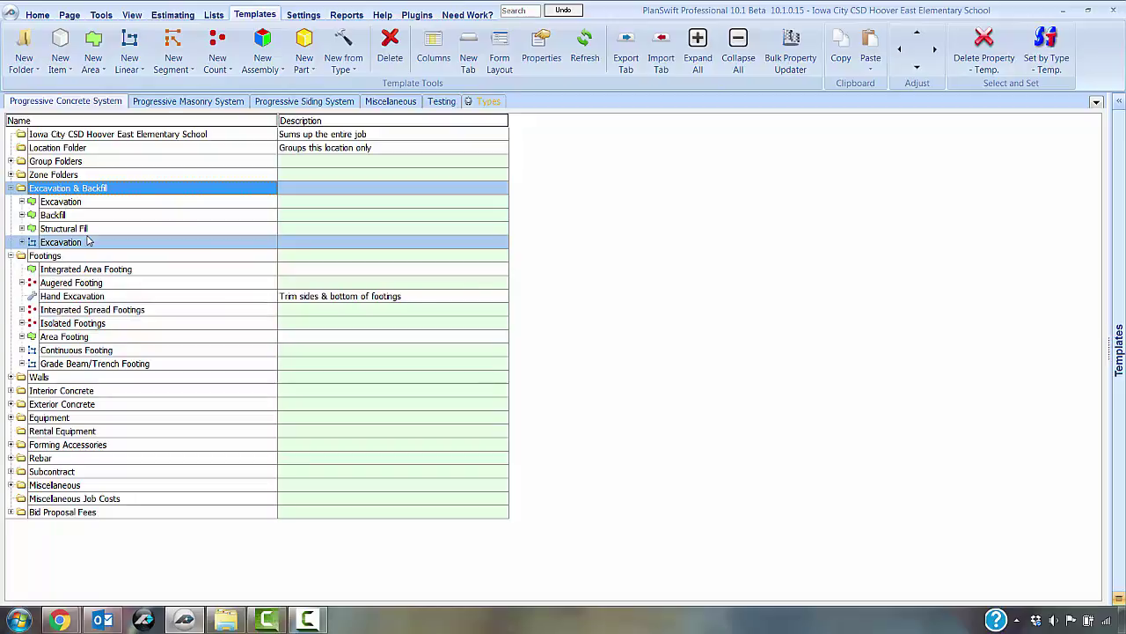
click(10, 256)
click(10, 188)
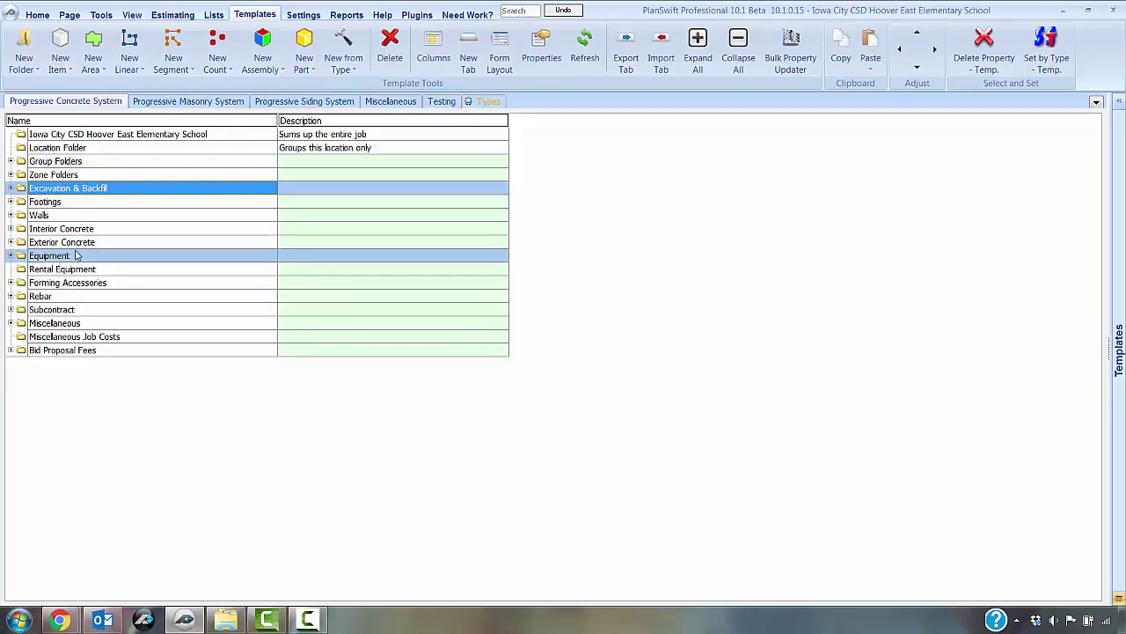
click(217, 15)
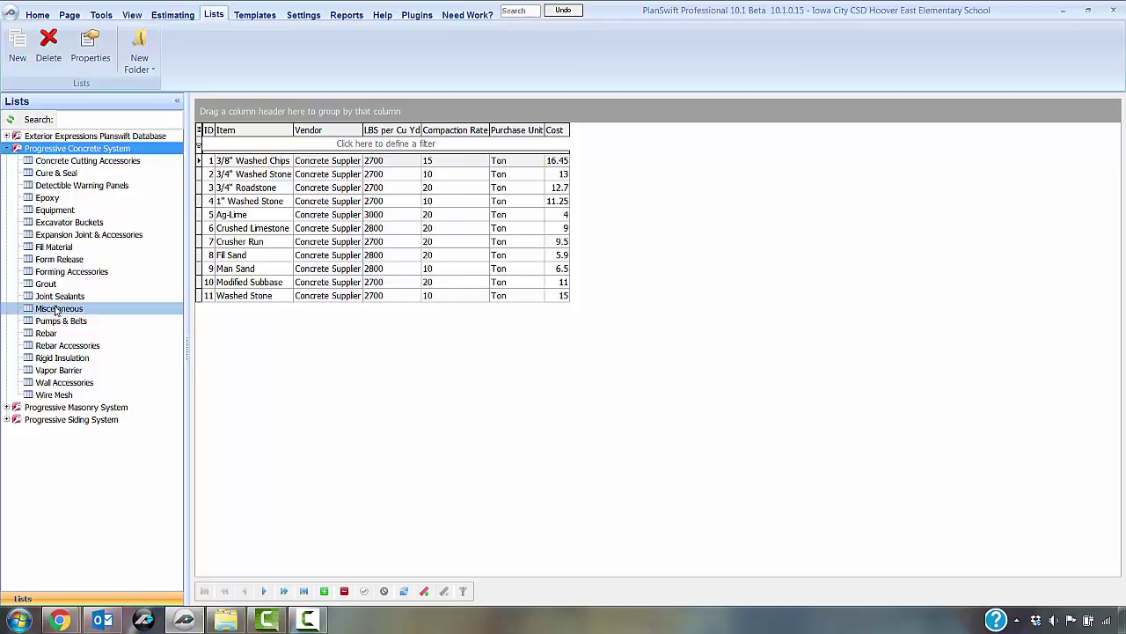
Show the 14 Expansion Joint & Accessories items, from 4" Fiber Expansion Joint to Spray Glue Adhesive
click(88, 234)
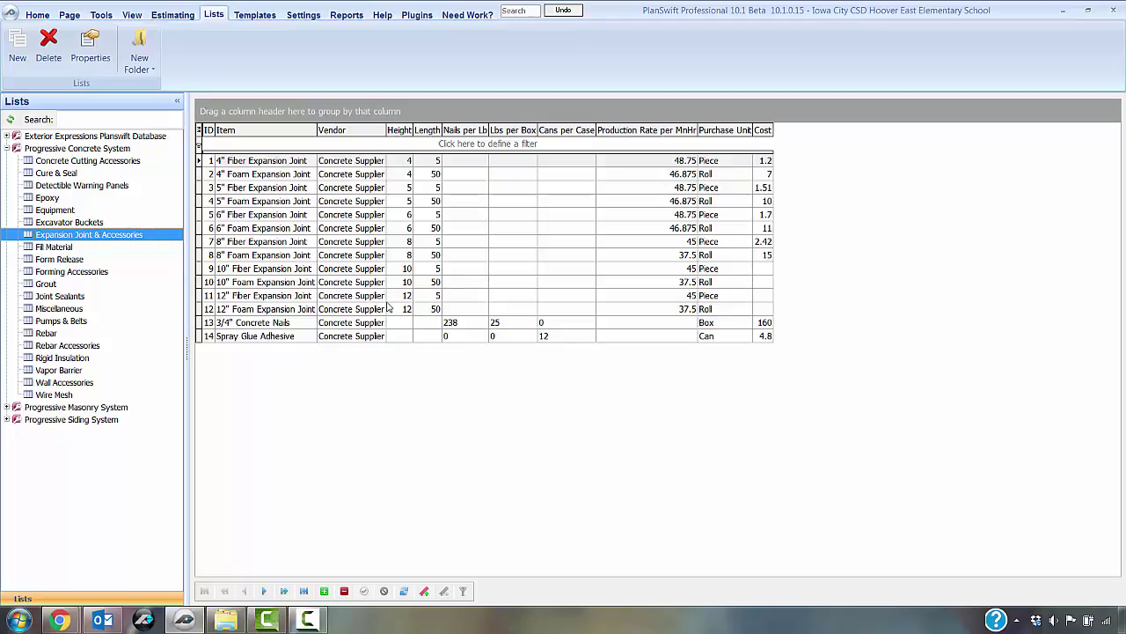
Switch to Reports, showing the Progressive Masonry System Materials by Like Item report ($32,597.17)
click(350, 18)
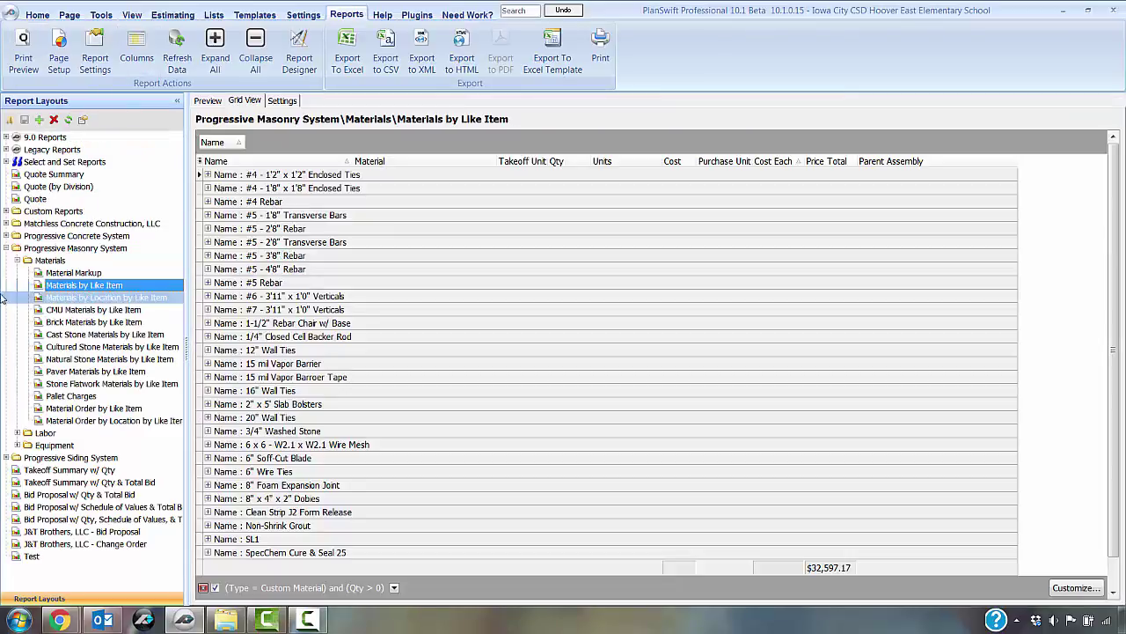
Swap Masonry for Concrete report folders and load Materials by Like Item, totalling $96,222.17
click(6, 248)
click(6, 236)
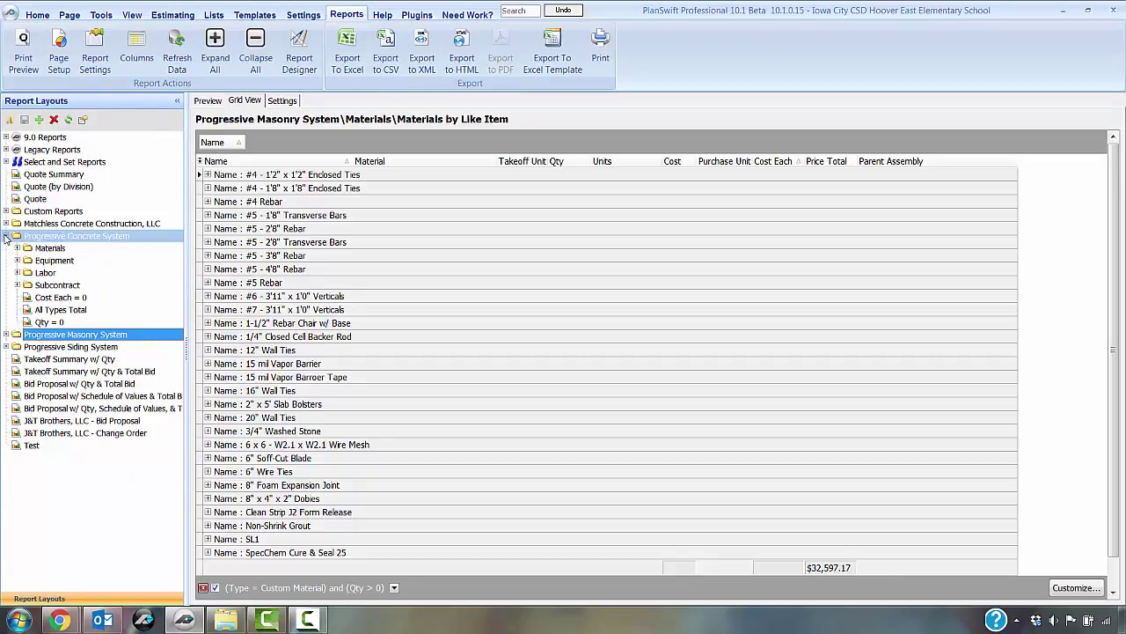
click(16, 285)
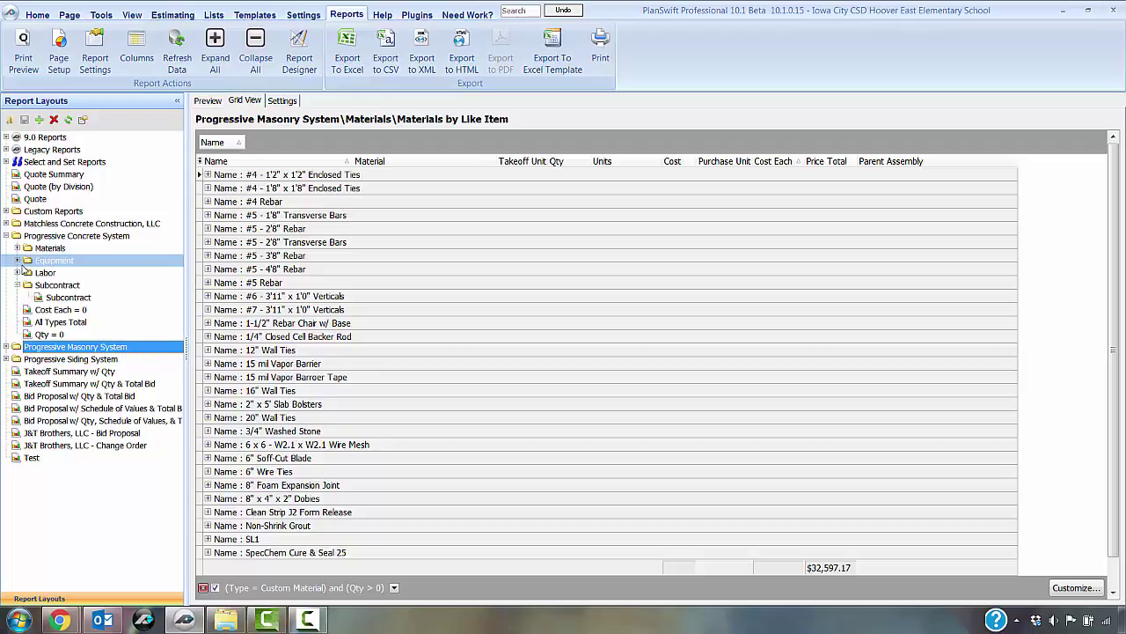
click(18, 272)
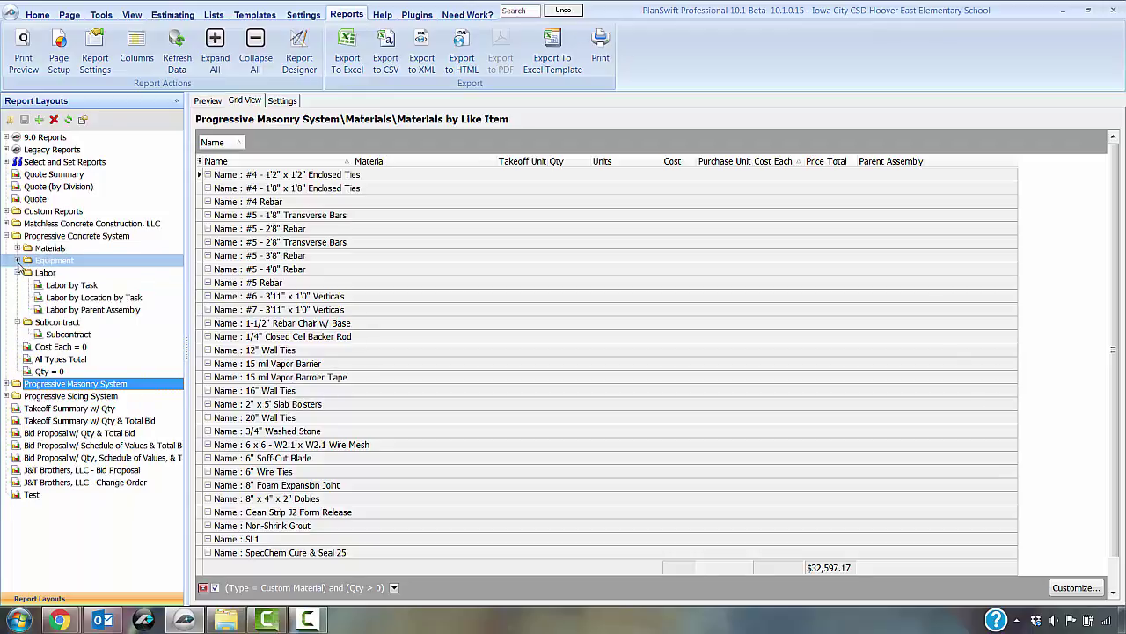
click(17, 260)
click(18, 248)
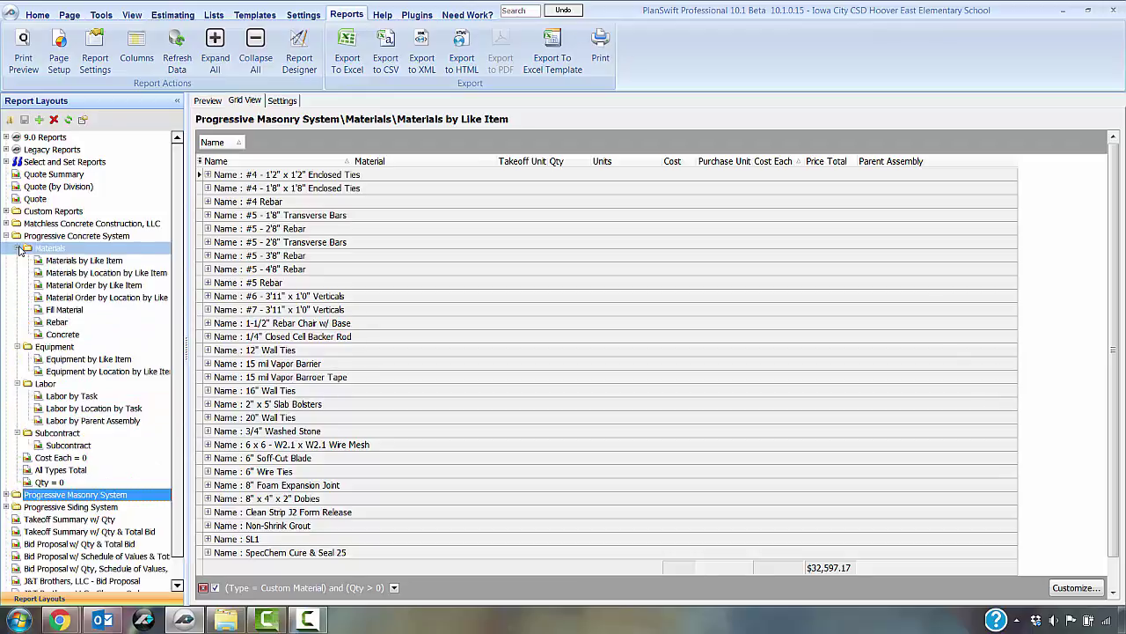
click(82, 262)
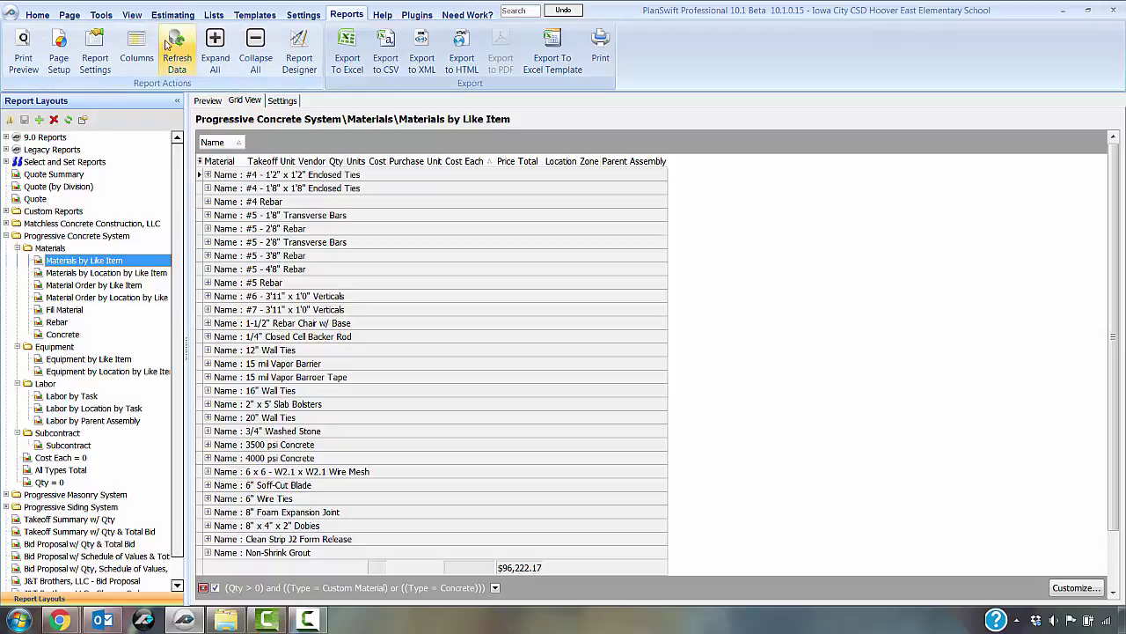
On the Types templates, bring up the context menu for the Progressive Concrete System Job
click(255, 14)
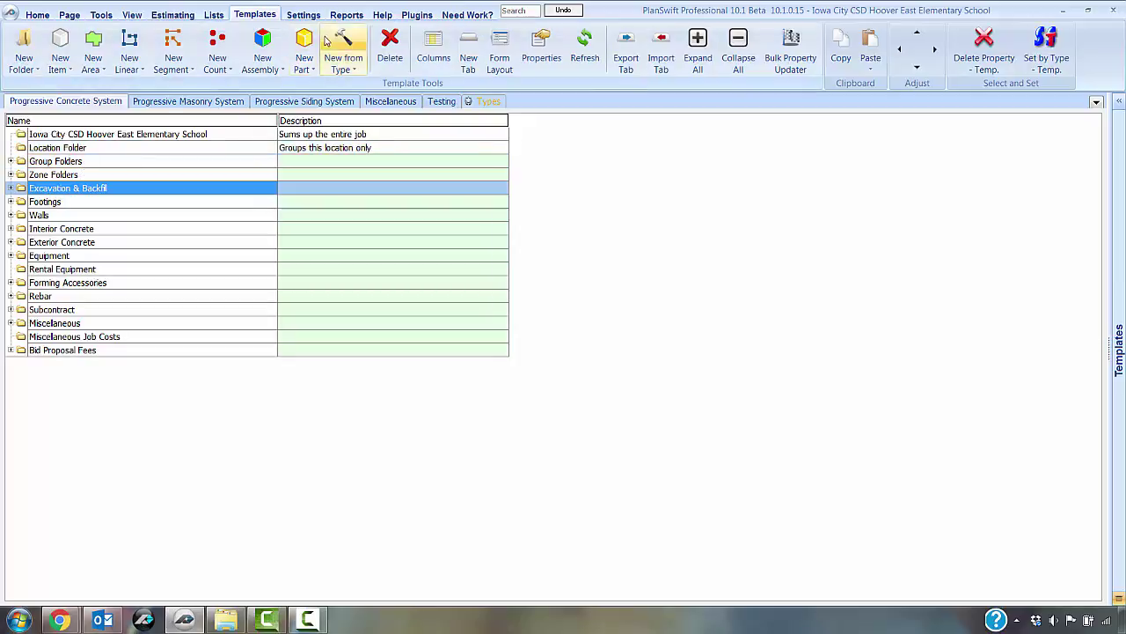
click(487, 102)
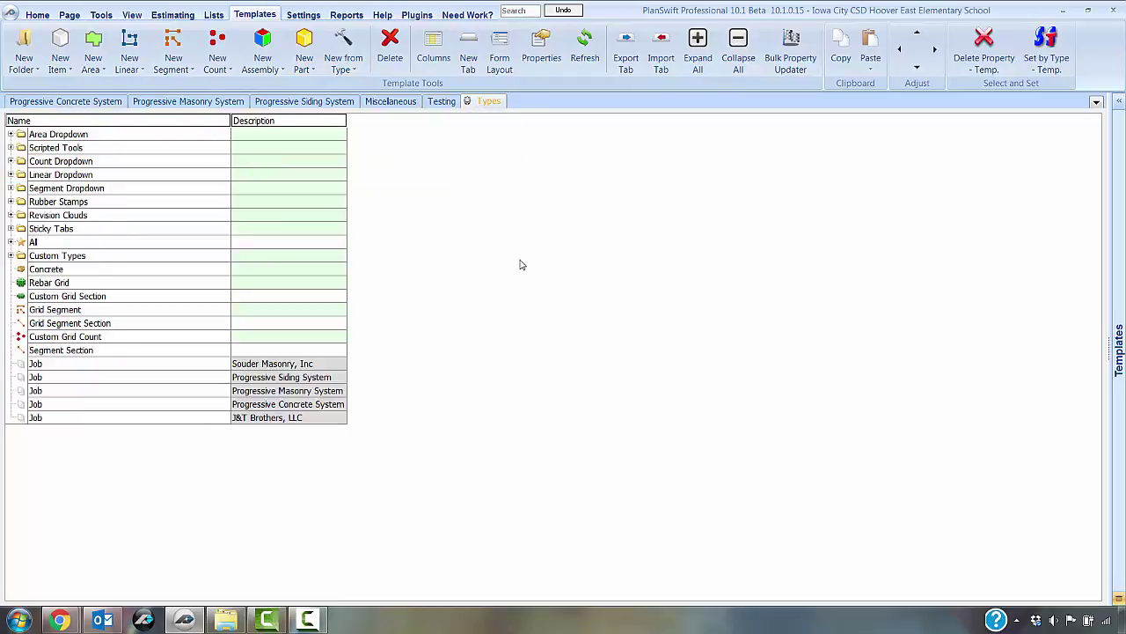
click(85, 419)
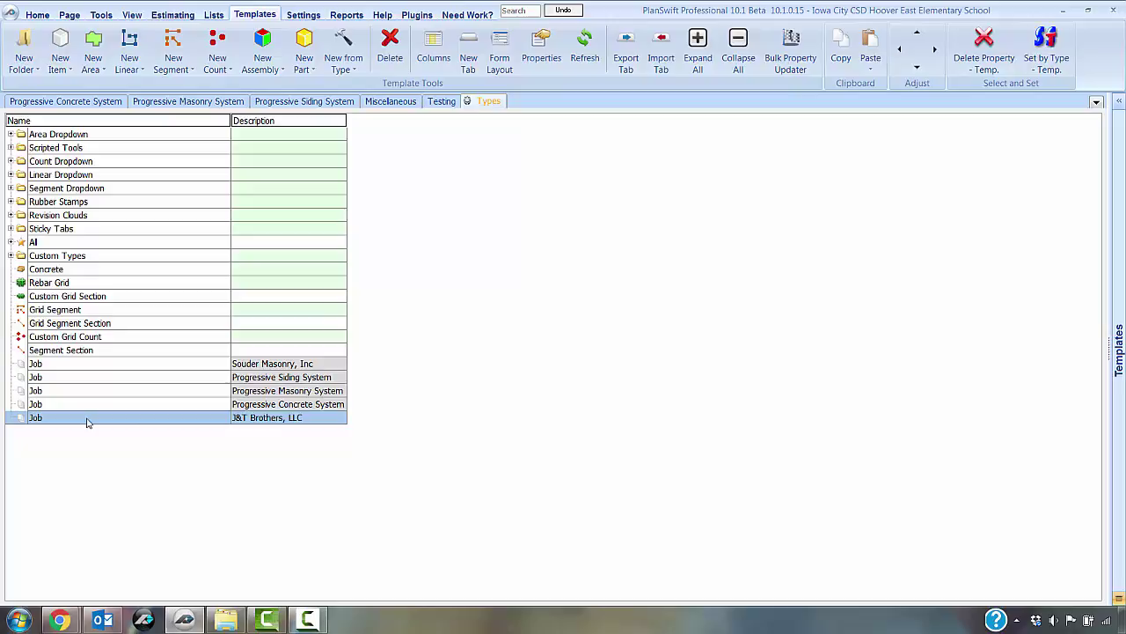
click(78, 405)
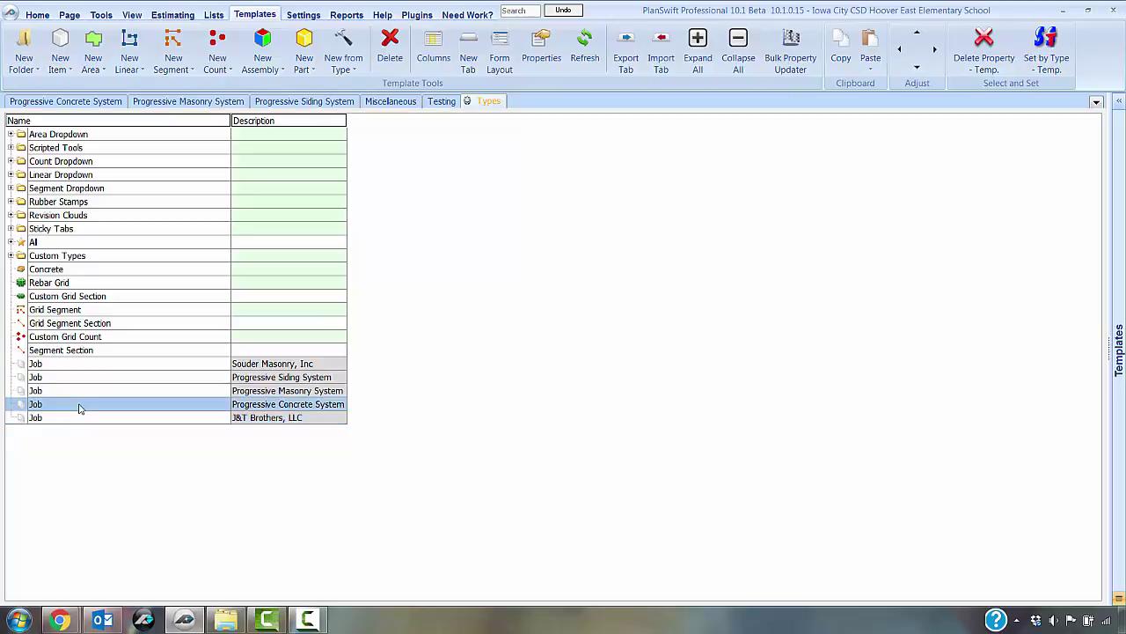
right_click(79, 404)
Open the Job's properties and review its concrete, equipment, labor, material and reinforcing settings
click(92, 413)
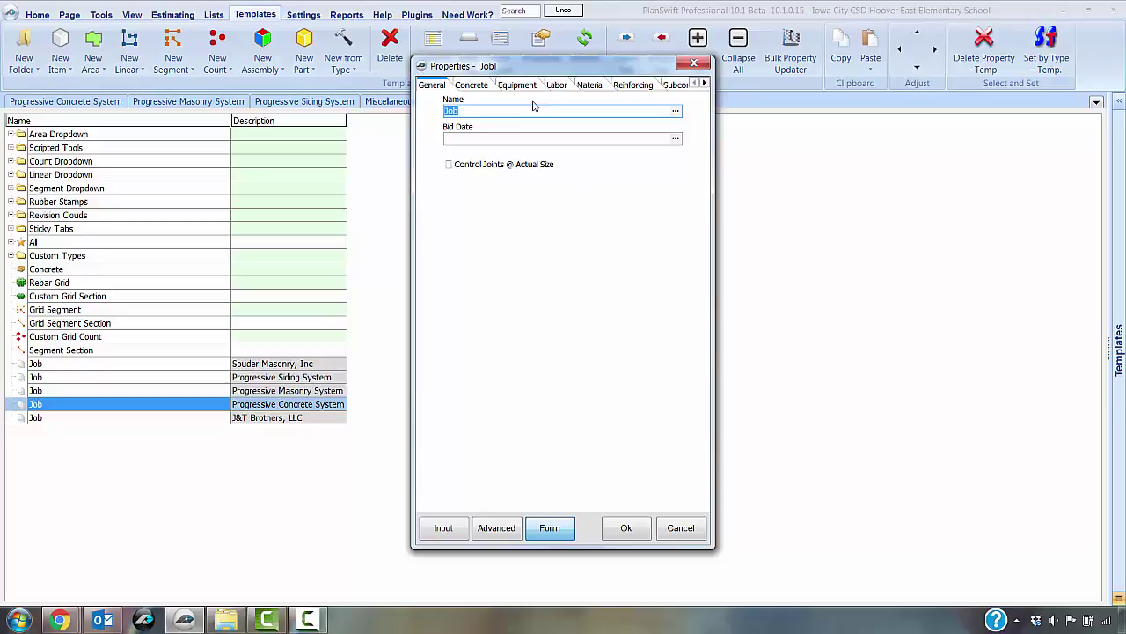
click(472, 85)
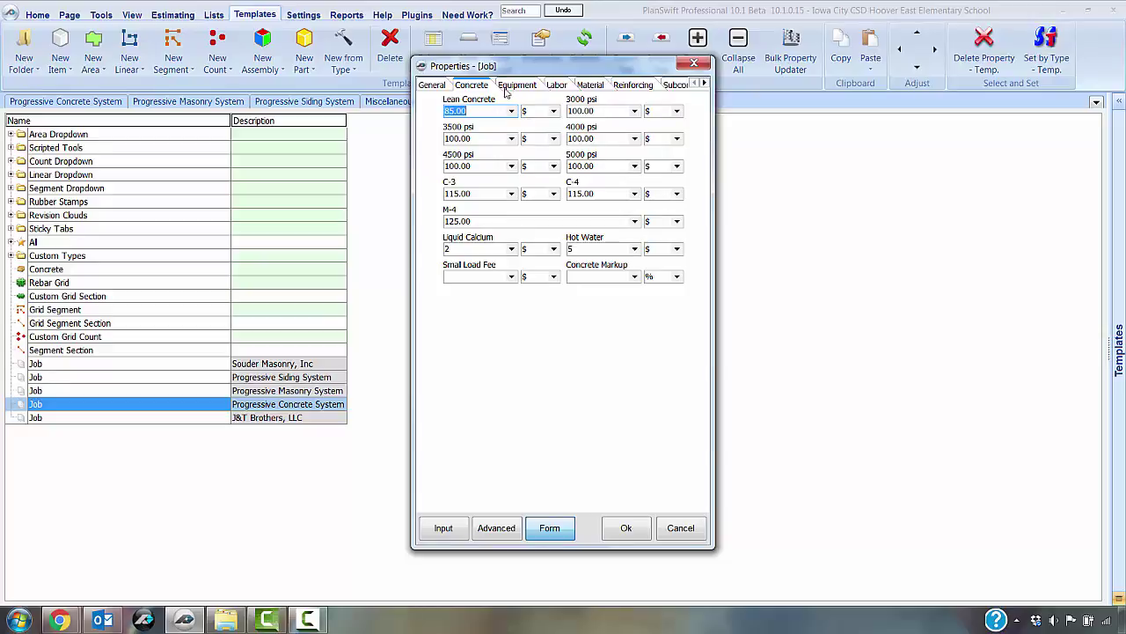
click(512, 88)
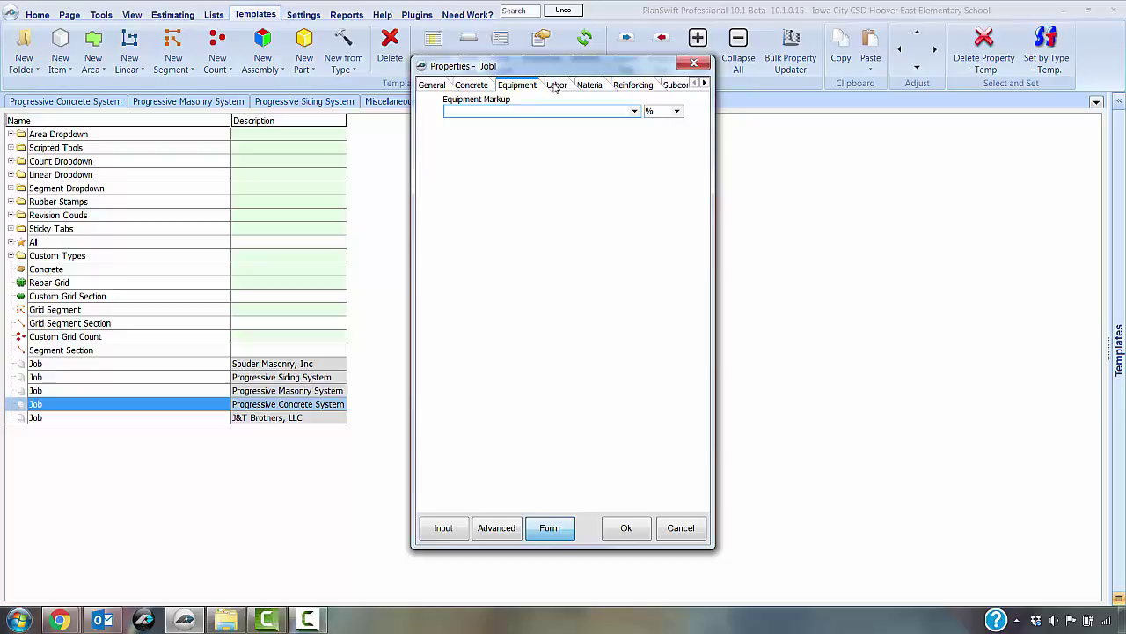
click(555, 85)
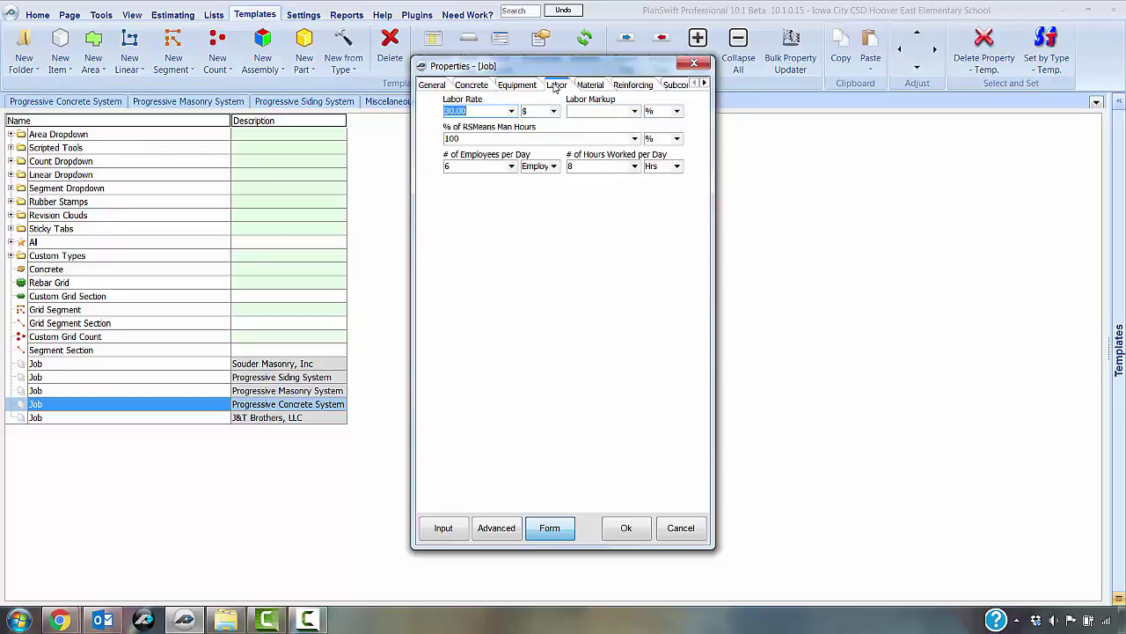
click(589, 85)
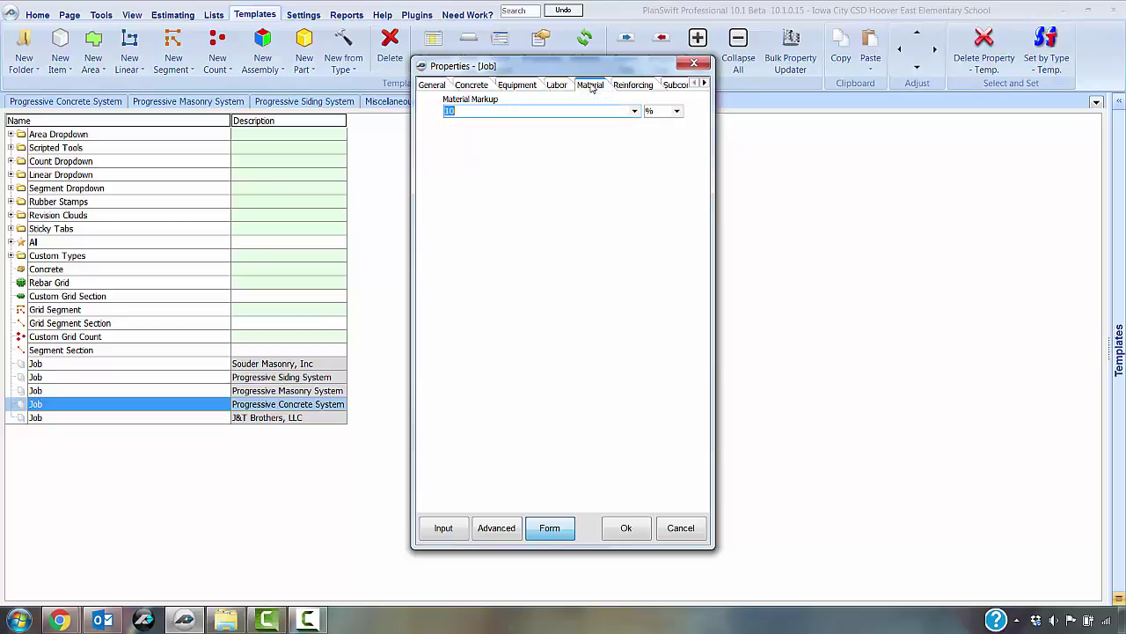
click(626, 85)
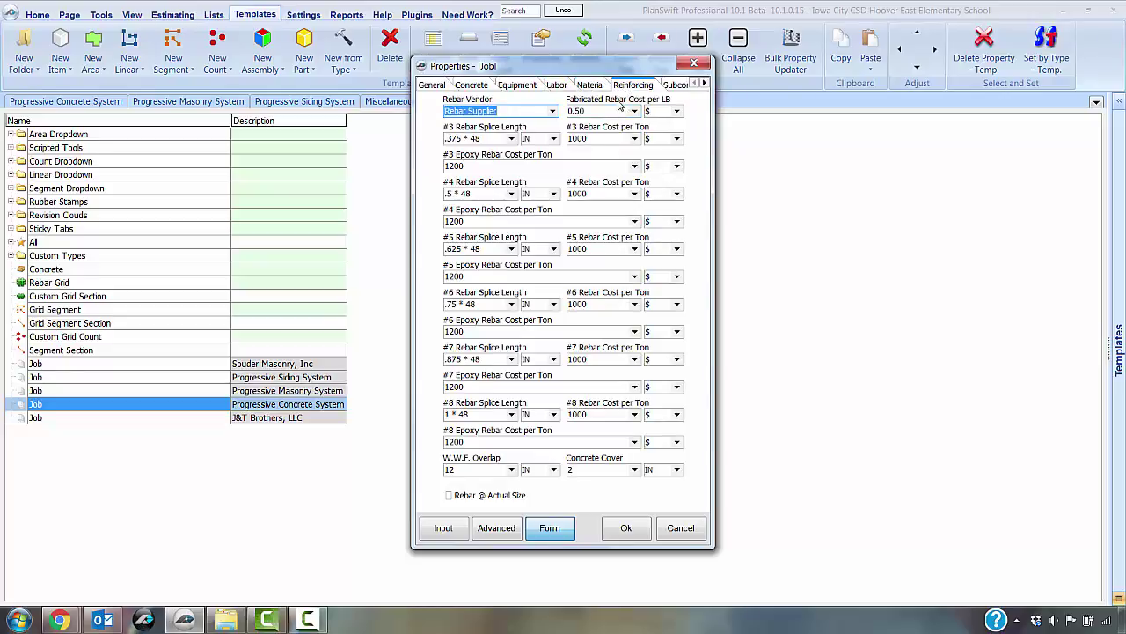
Review the subcontract, excavation and miscellaneous settings, return to General, and accept with Ok
click(704, 83)
click(704, 83)
click(704, 83)
click(704, 83)
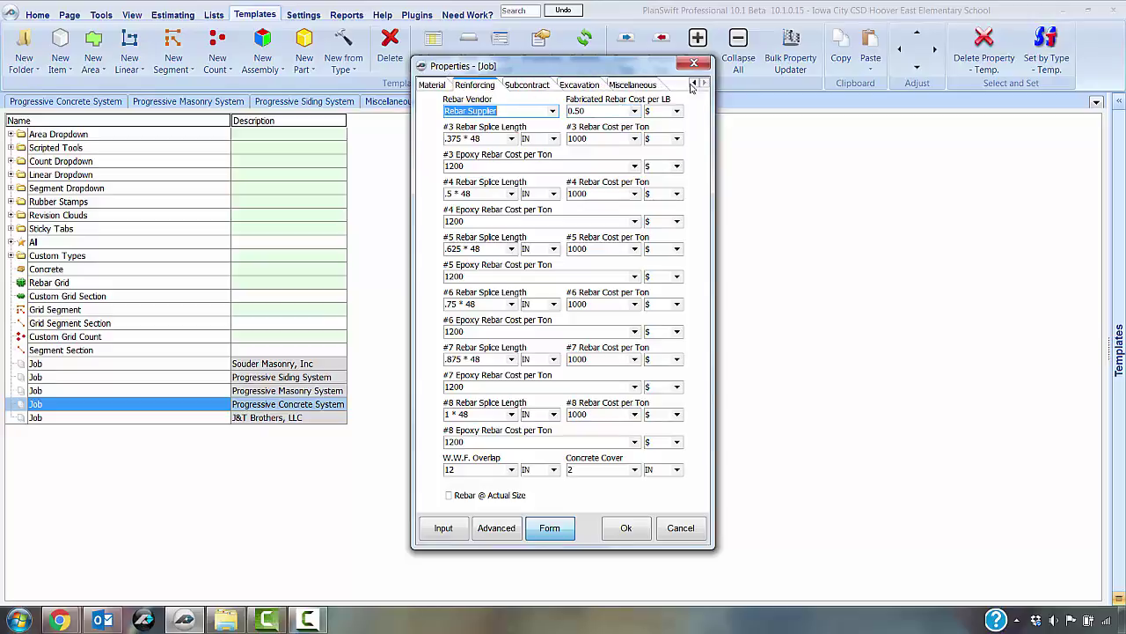
click(532, 85)
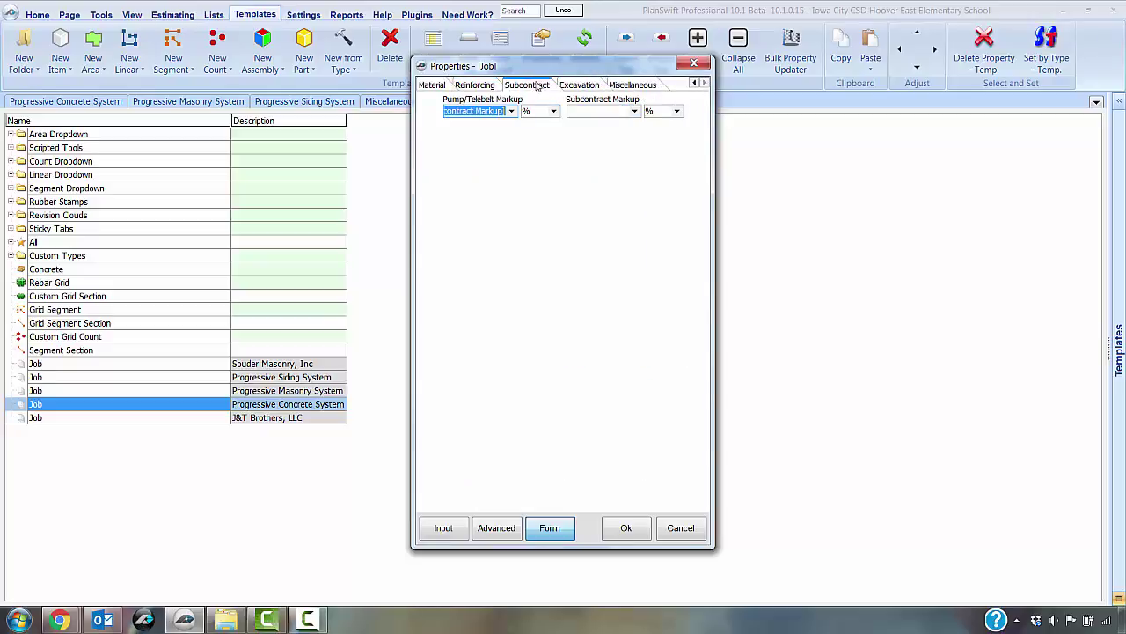
click(579, 85)
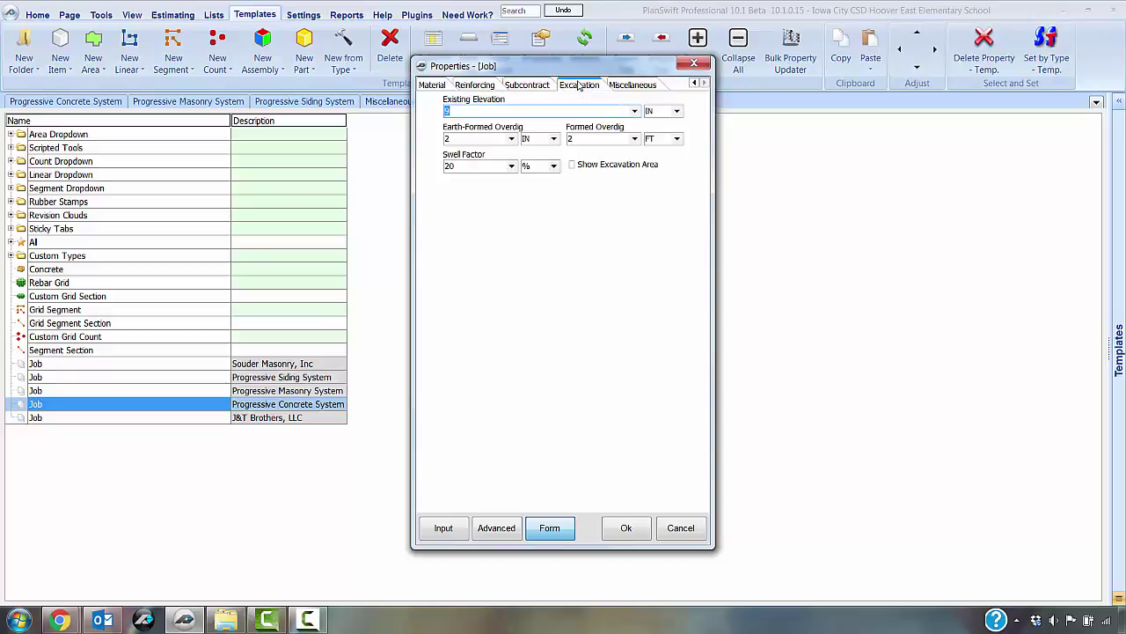
click(633, 85)
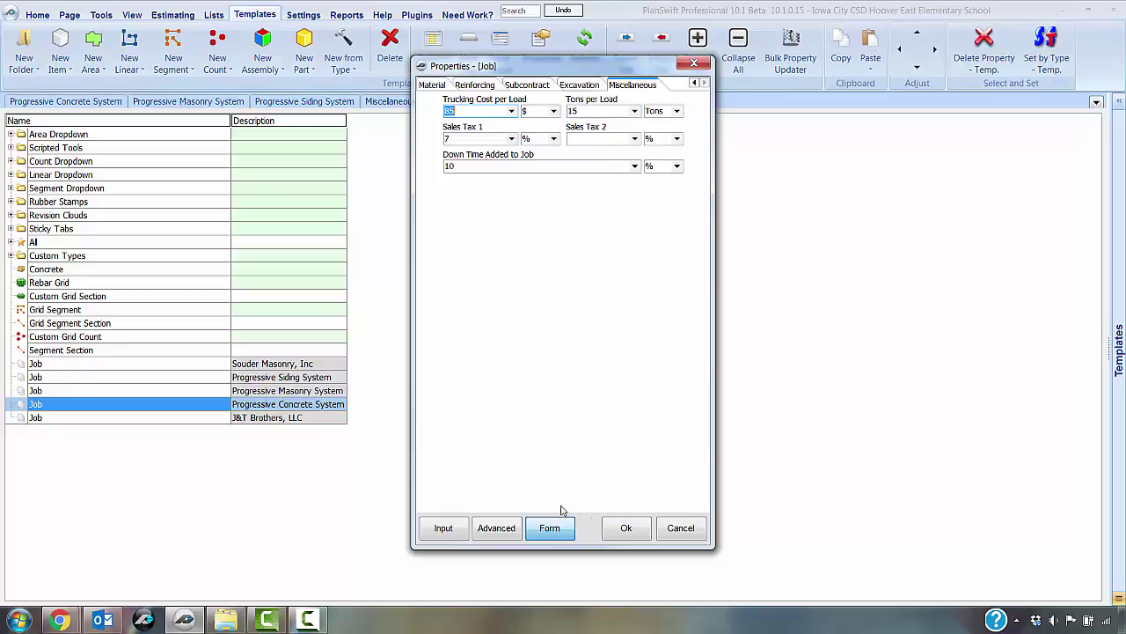
click(693, 83)
click(694, 83)
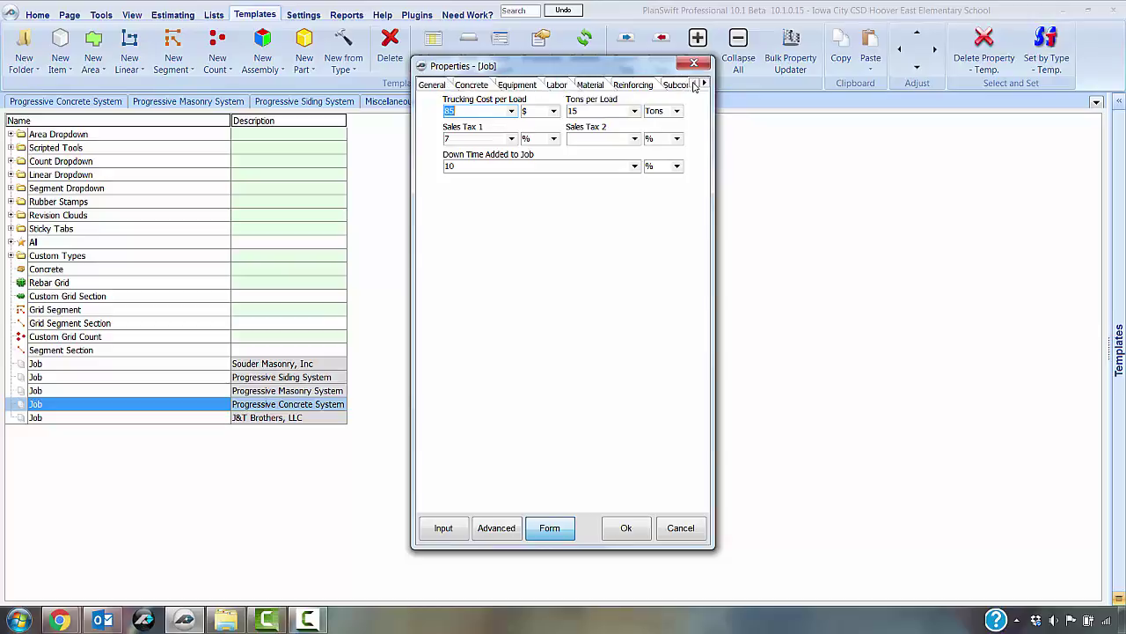
click(430, 86)
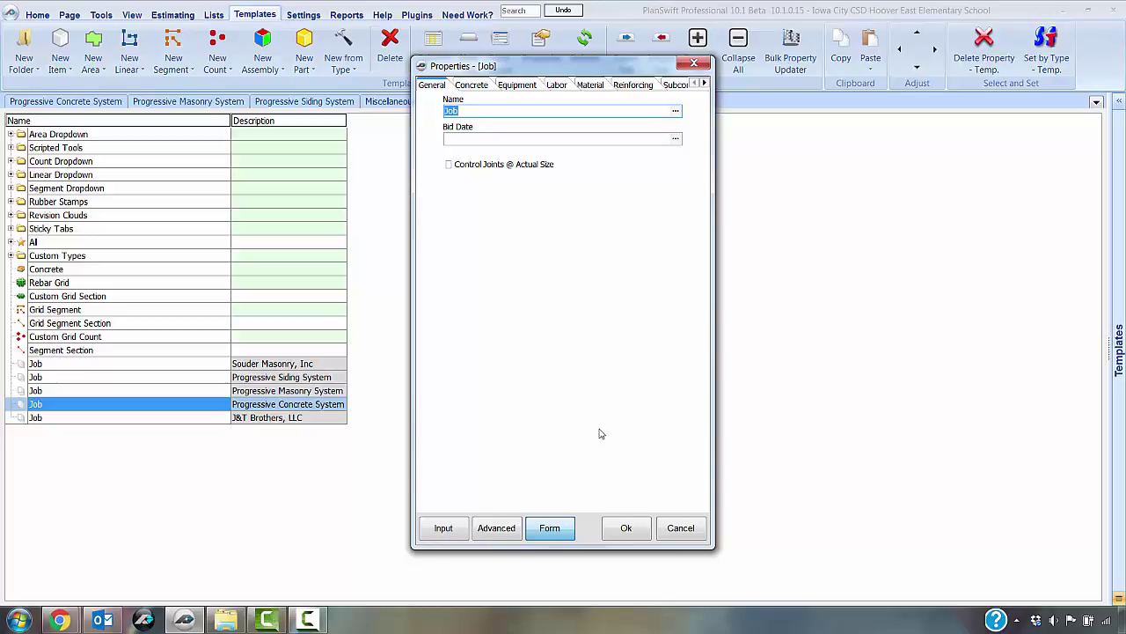
click(622, 528)
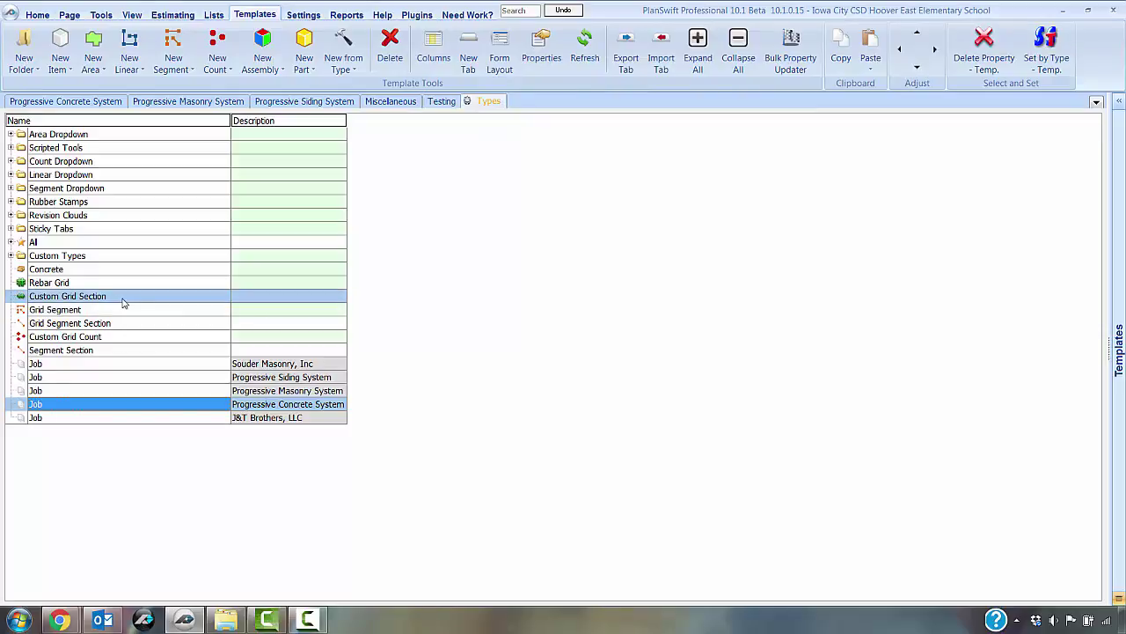
Expand Custom Types to list Custom Assembly through Custom Subcontract types
click(64, 258)
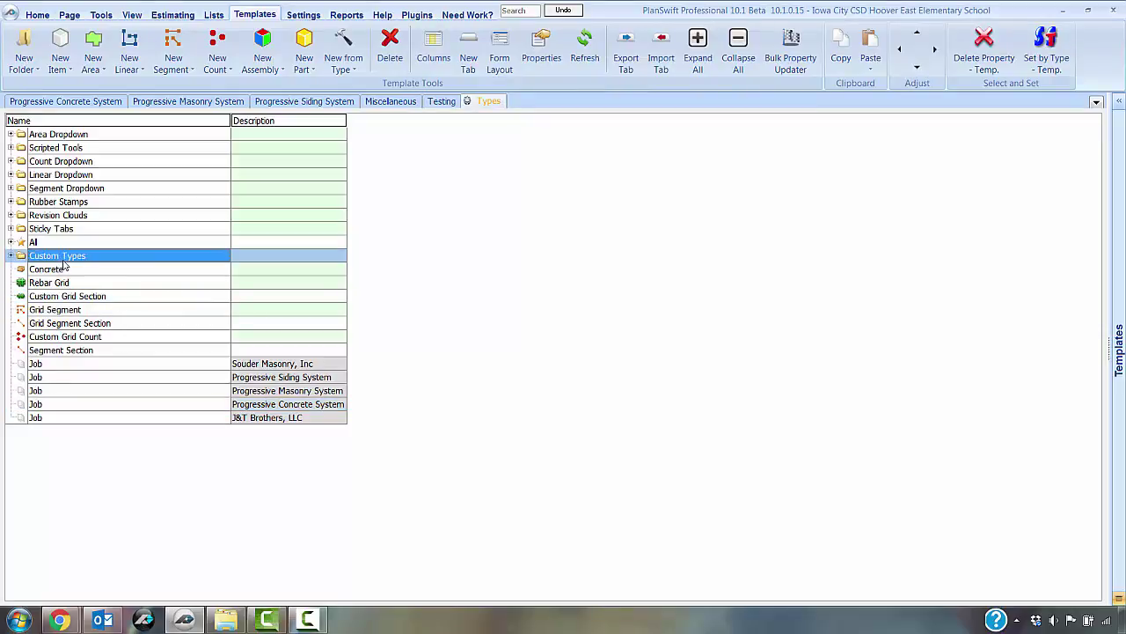
click(11, 255)
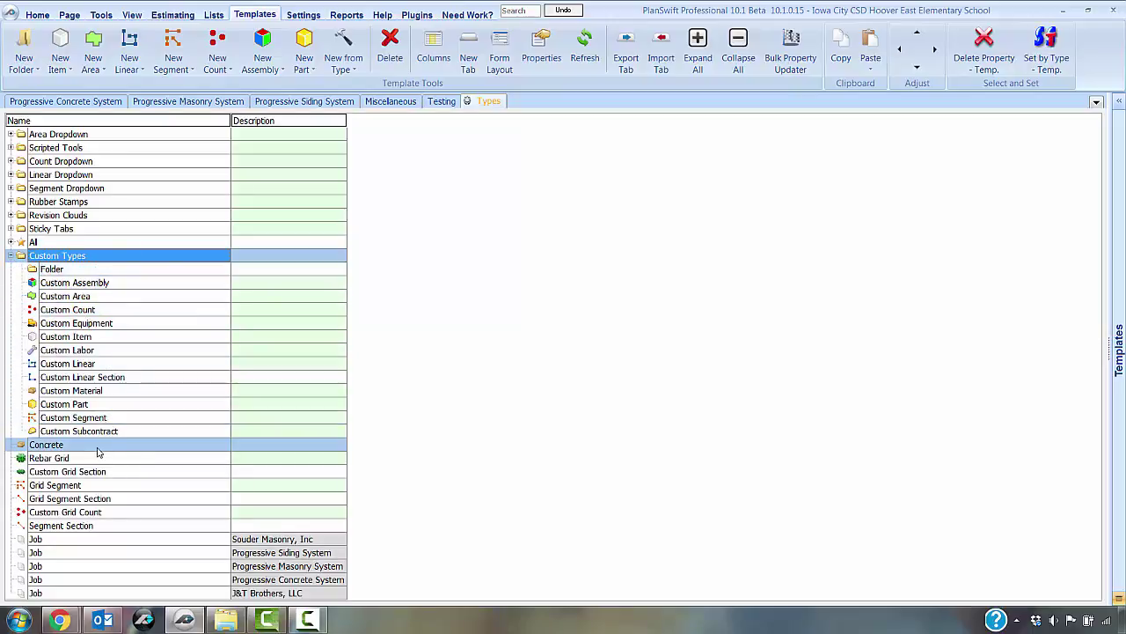
Select the rows from Custom Types to Segment Section, then collapse the Custom Types folder
shift+click(101, 526)
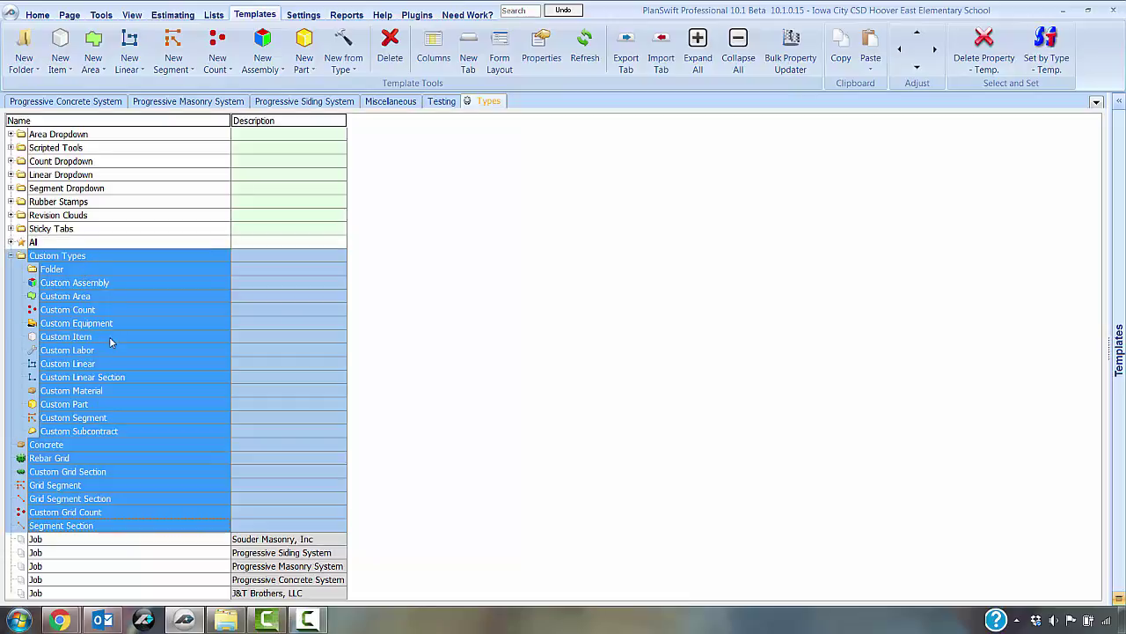
click(11, 255)
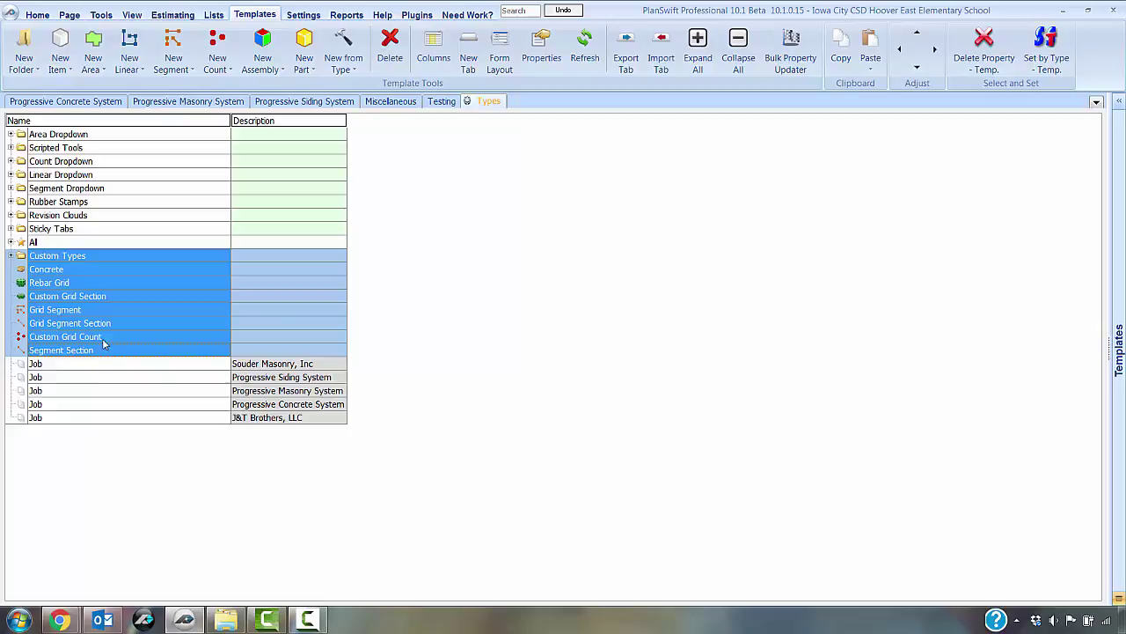
click(101, 404)
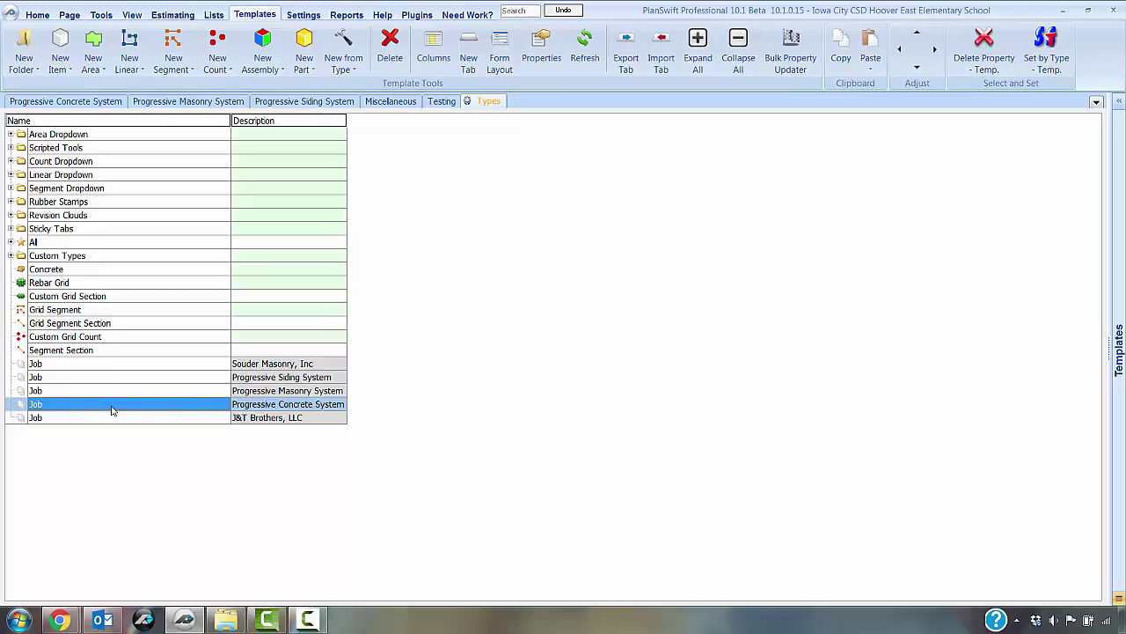
right_click(115, 404)
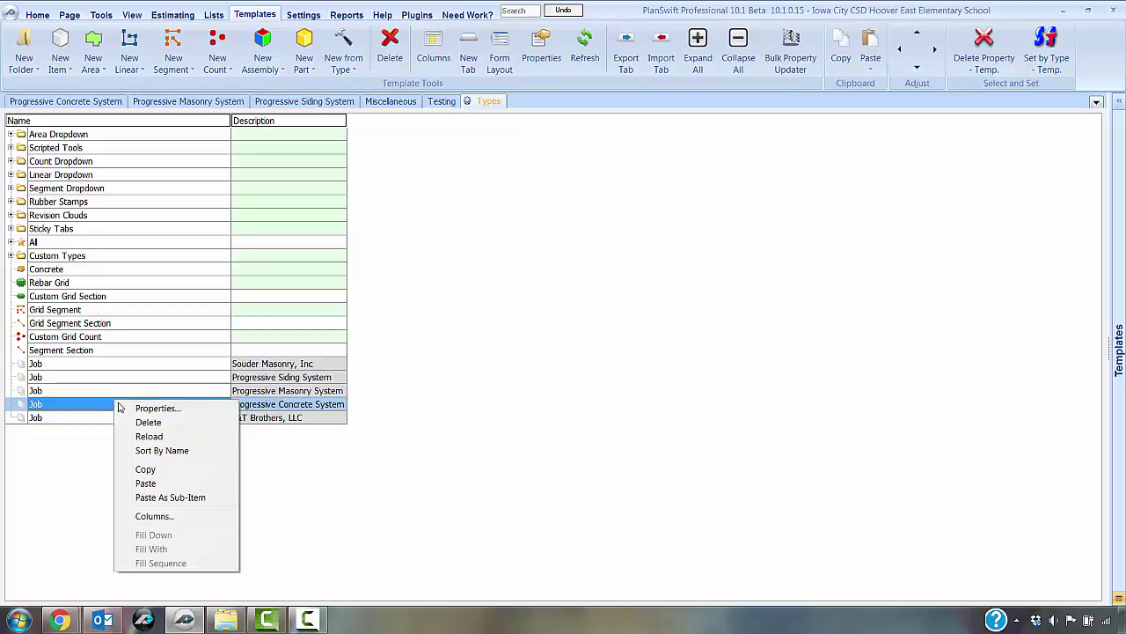
key(Escape)
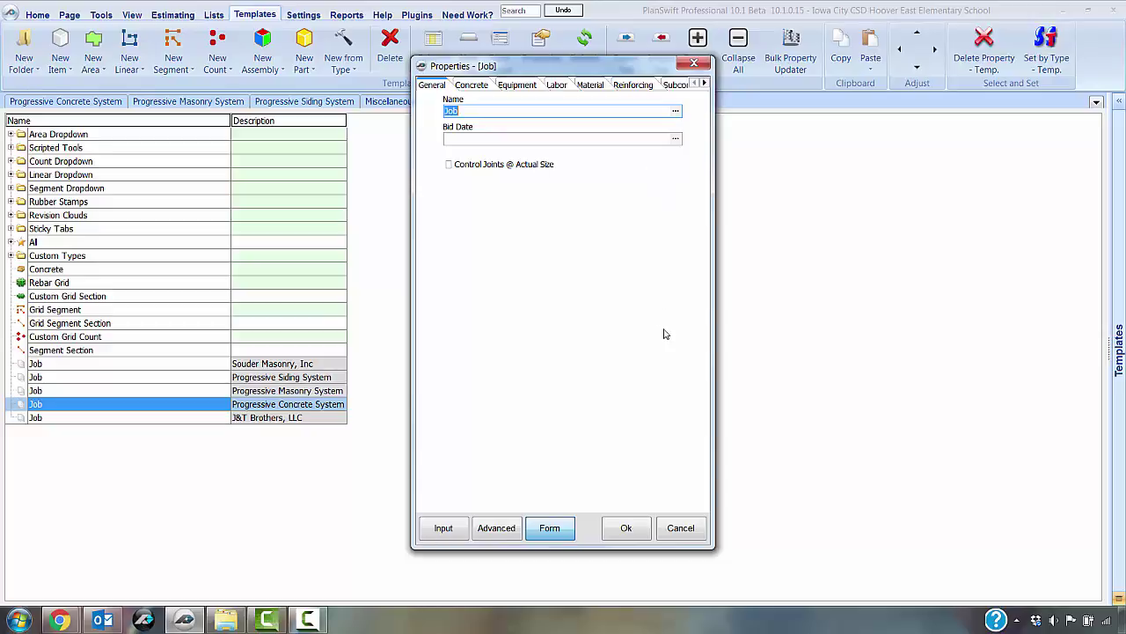
click(680, 527)
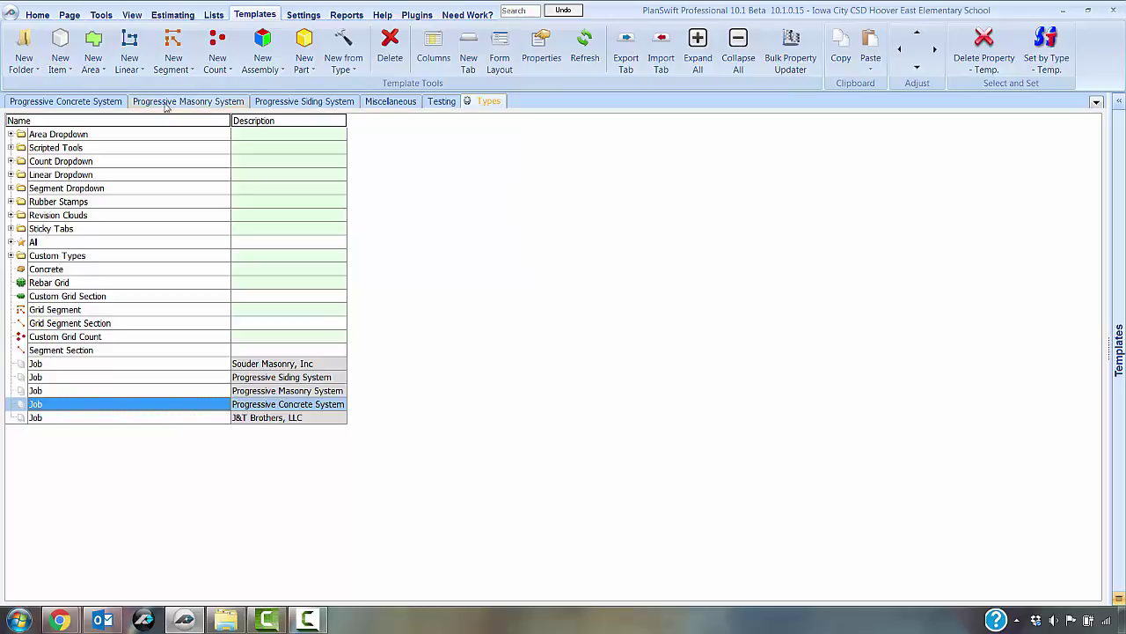
Show the Progressive Concrete System template folders and select the Rebar folder
click(105, 103)
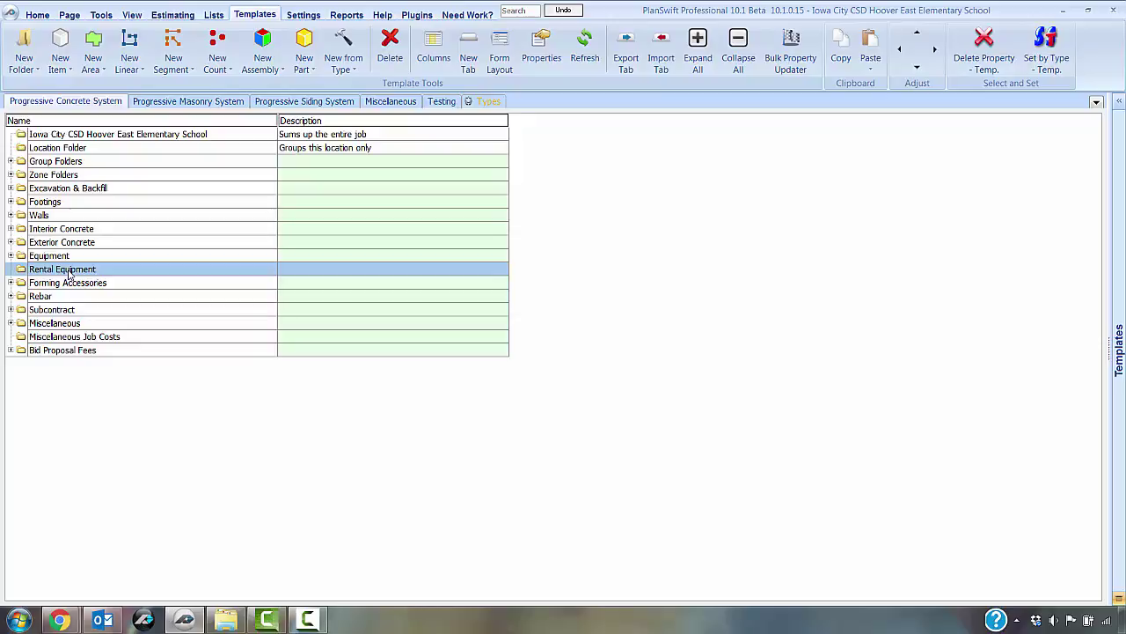
click(58, 300)
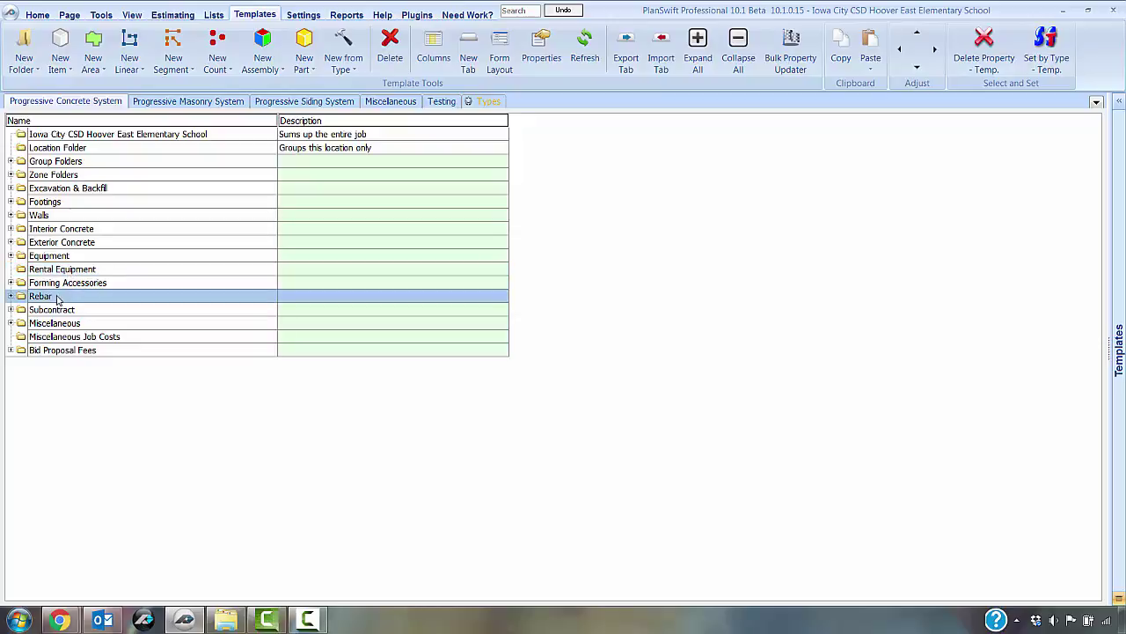